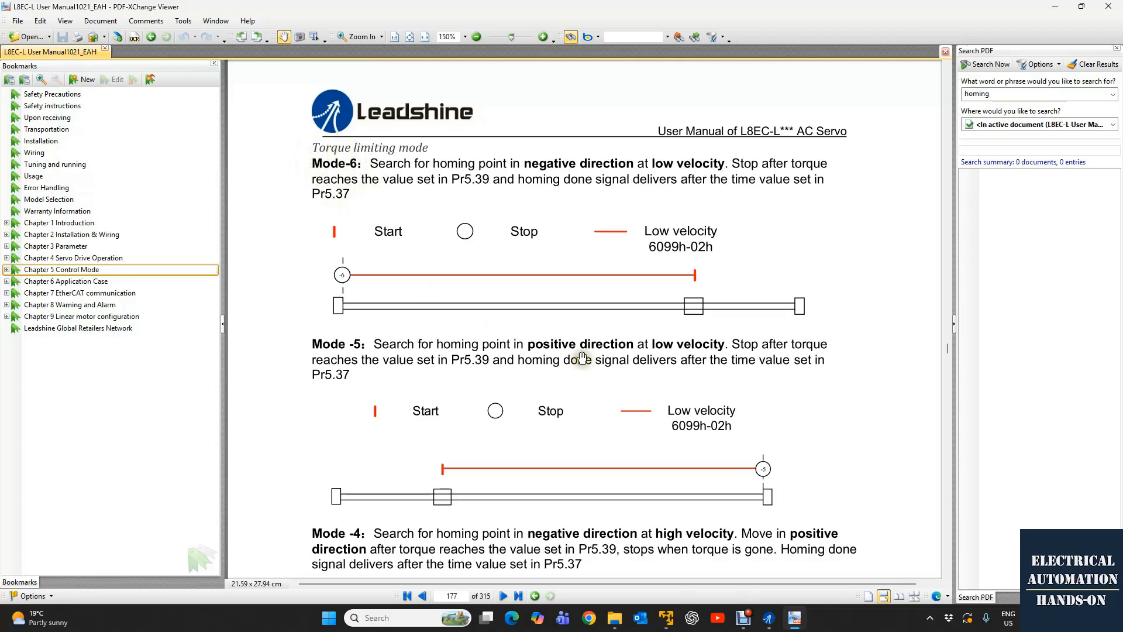
- Switch to MotionStudio and close the drive's Connect dialog
click(768, 617)
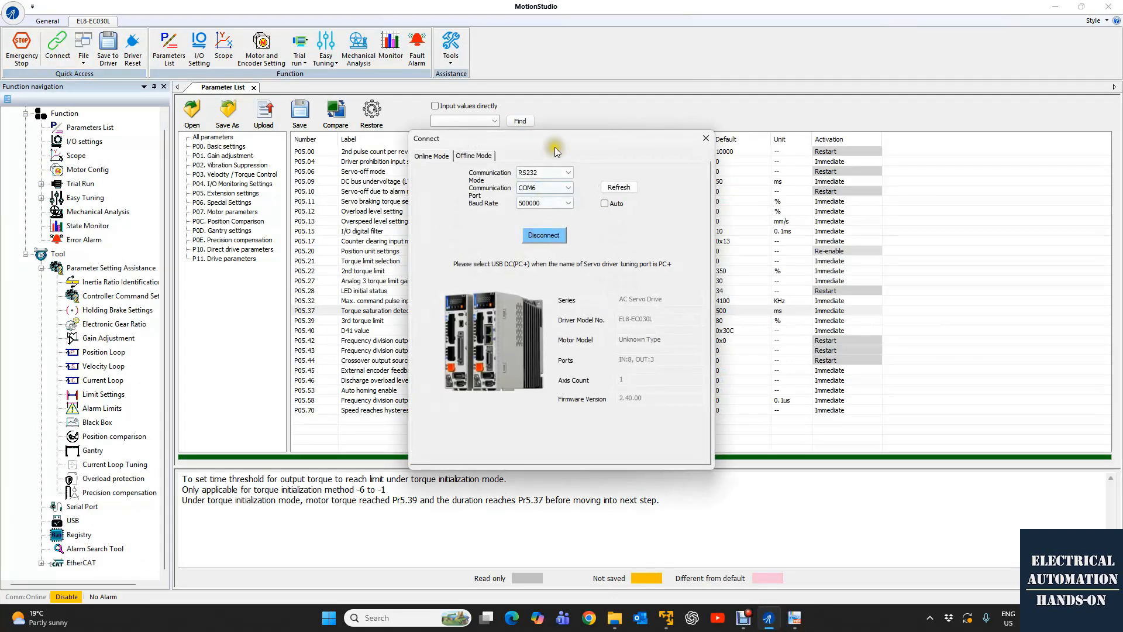
drag(555, 146, 521, 148)
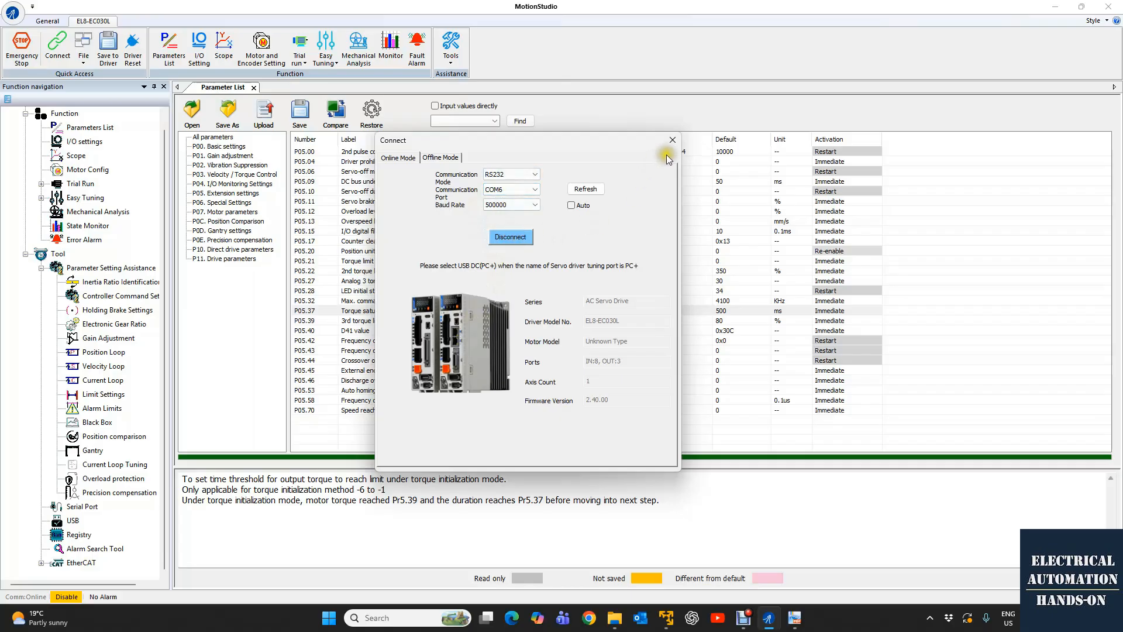
click(673, 141)
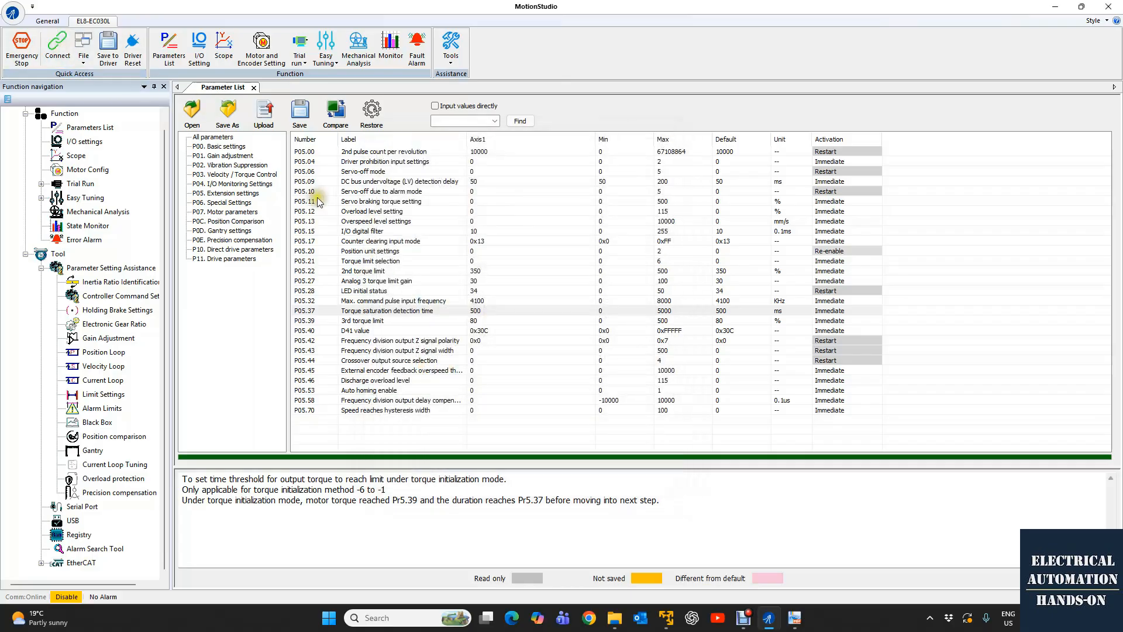
- Open the detailed homing settings of the precision compensation tool and choose homing mode -6, Torque Limiting mode
click(111, 286)
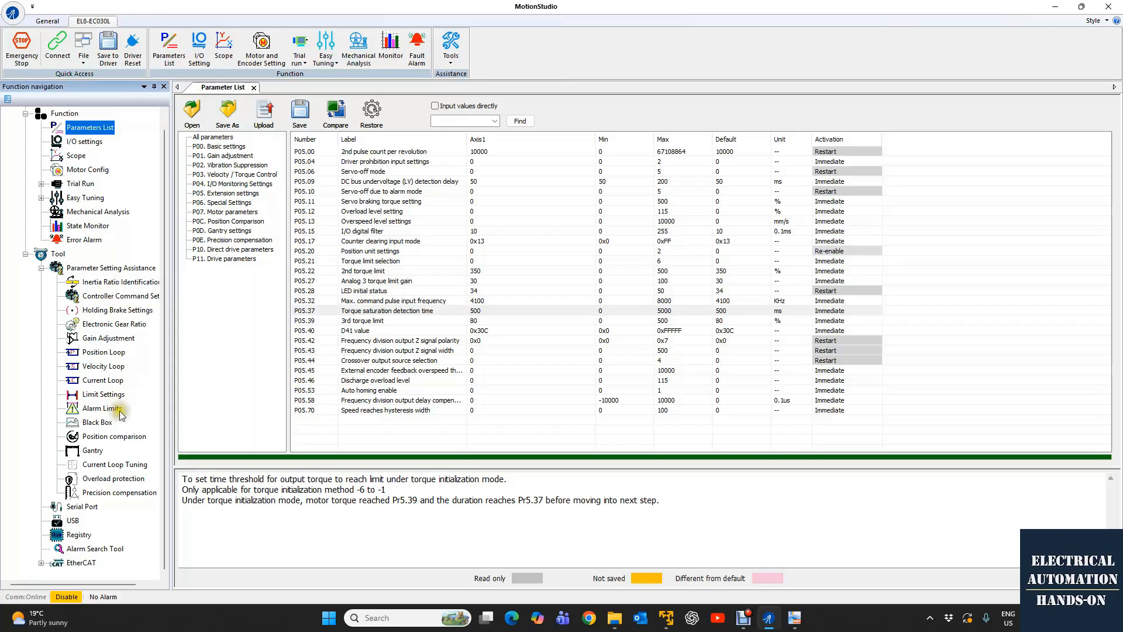
double_click(102, 495)
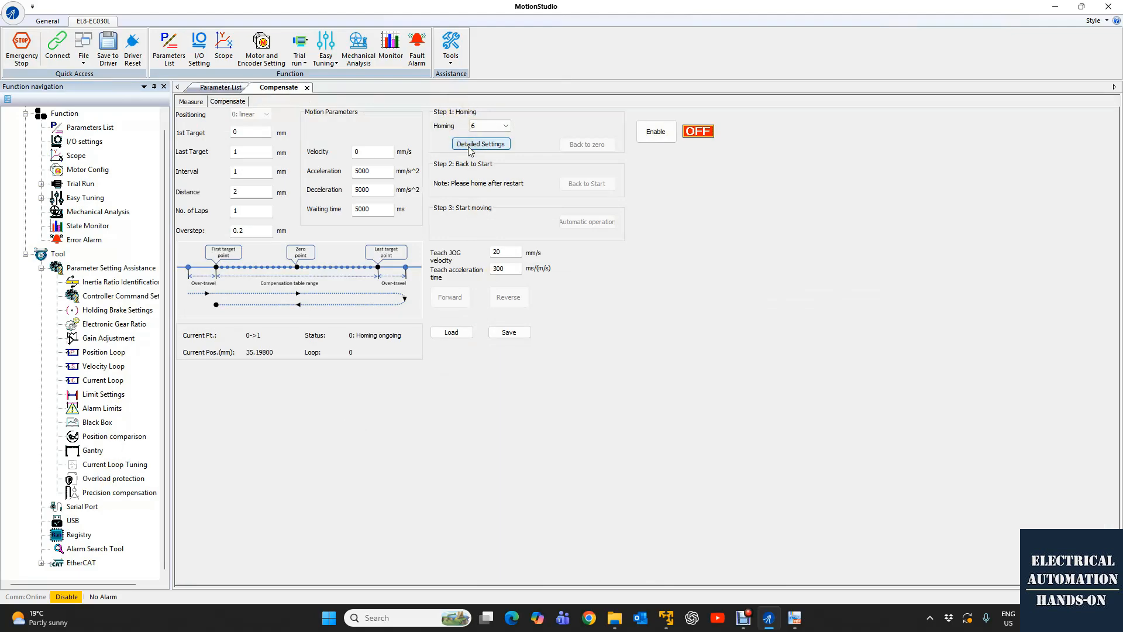
click(469, 146)
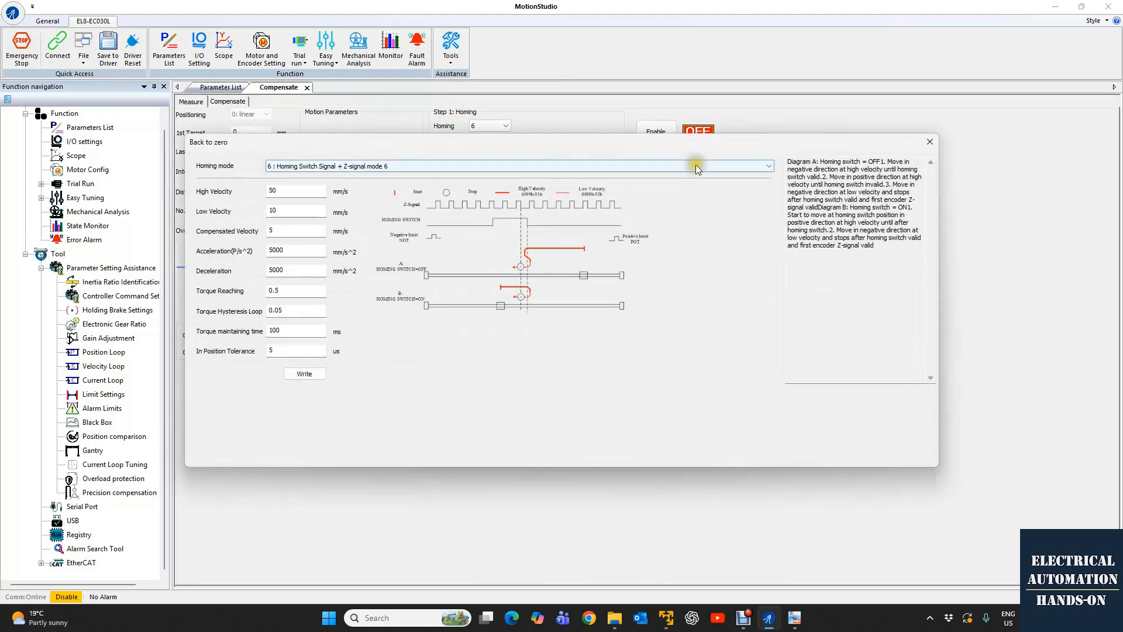
click(767, 167)
scroll(741, 217, up, 3)
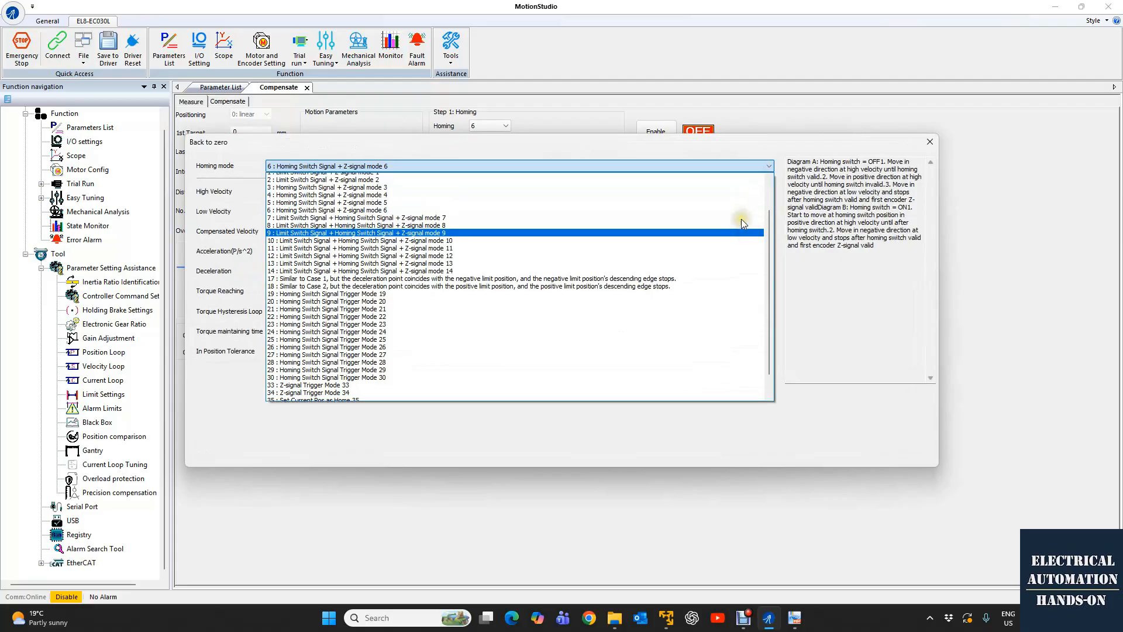
click(504, 177)
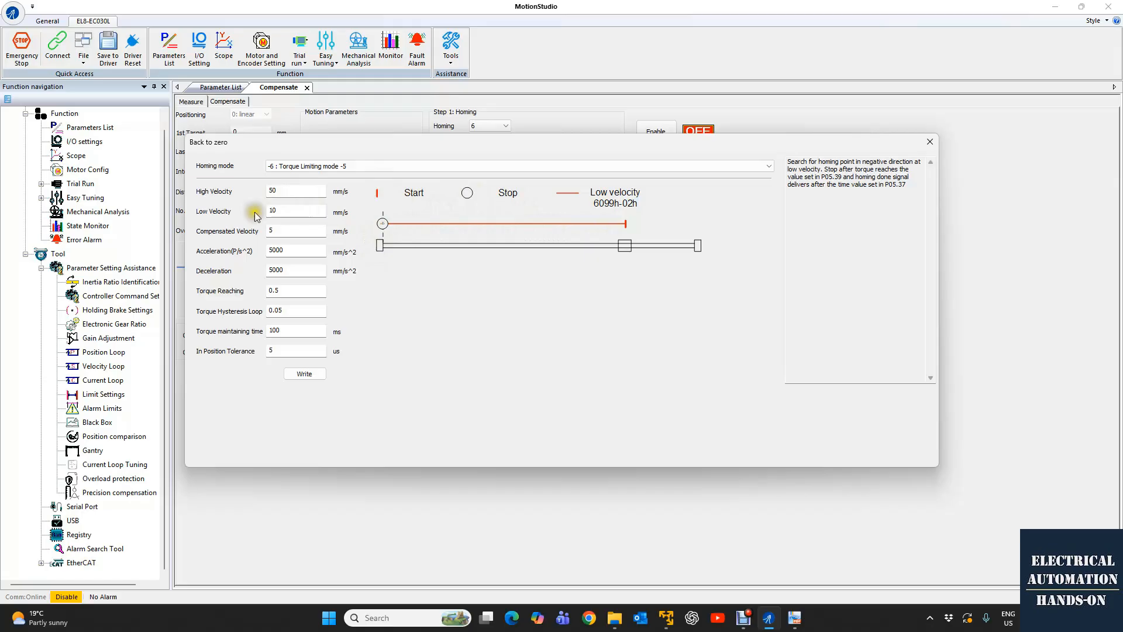
- Review the low velocity and the P05.39 reference in the homing mode description, closing the homing settings
double_click(285, 211)
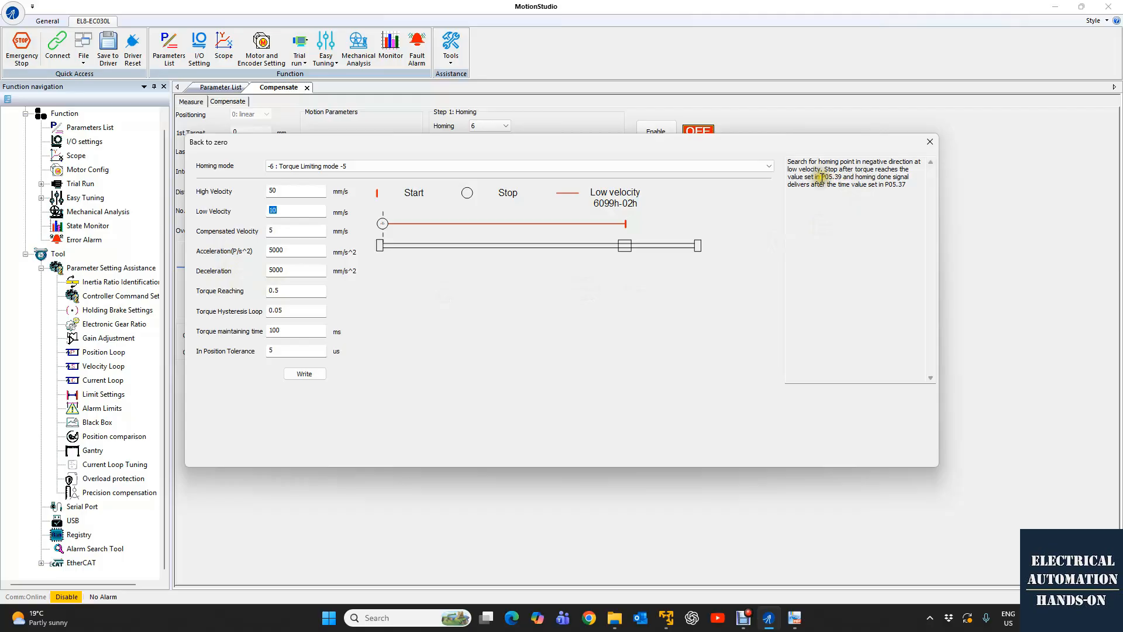
drag(821, 176, 915, 202)
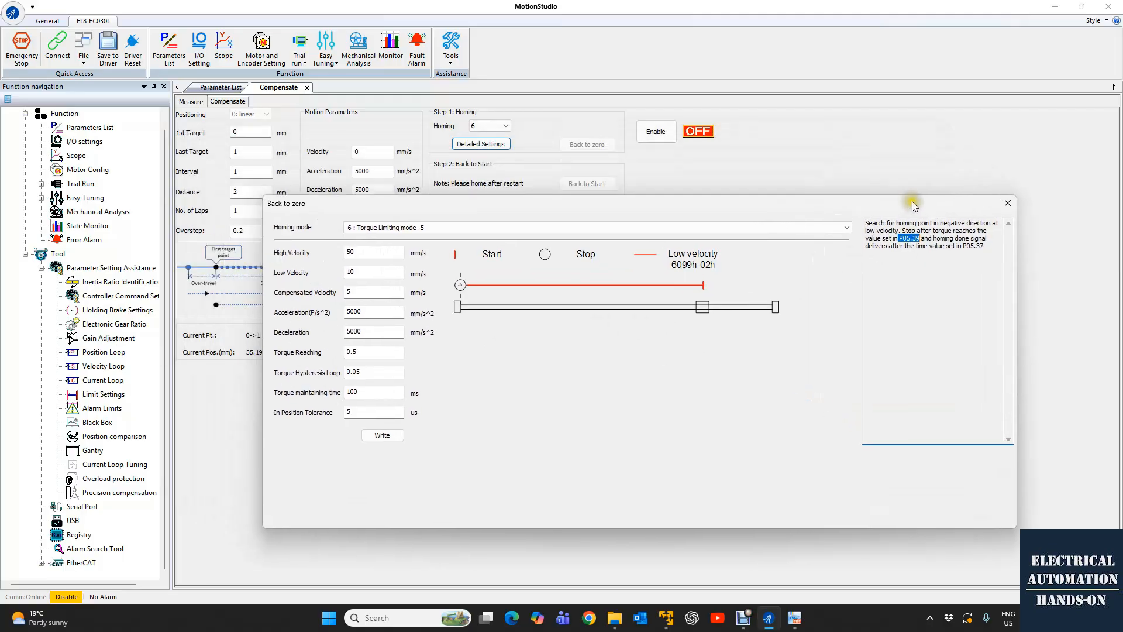
click(1007, 203)
- Examine the 3rd torque limit parameter P05.39 among the P05 extension settings in the parameter list
click(77, 129)
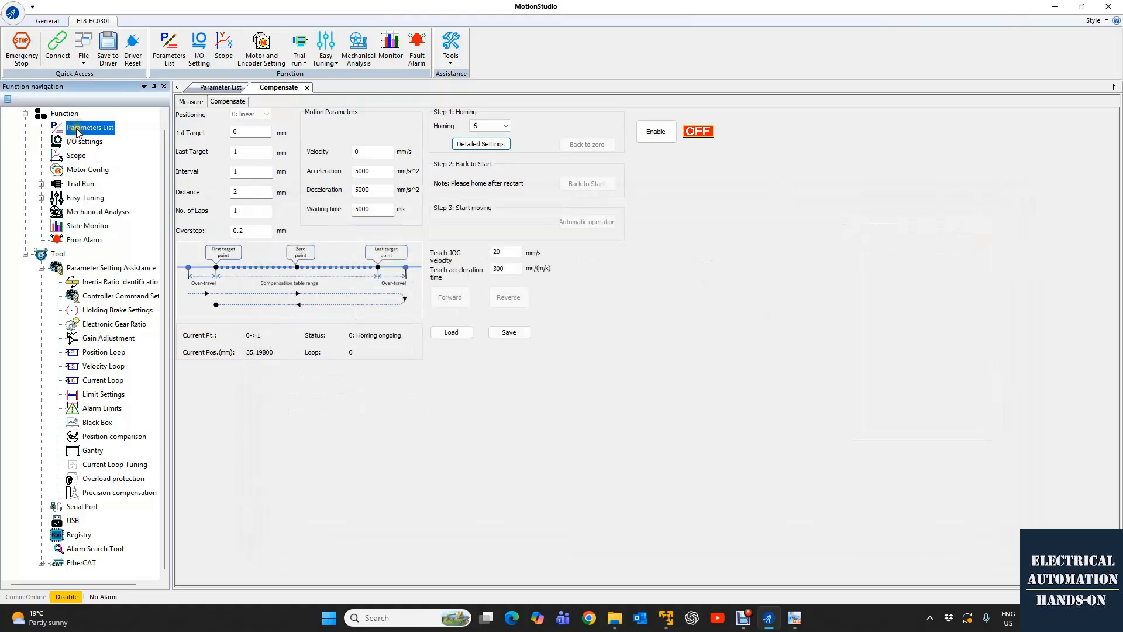
double_click(78, 129)
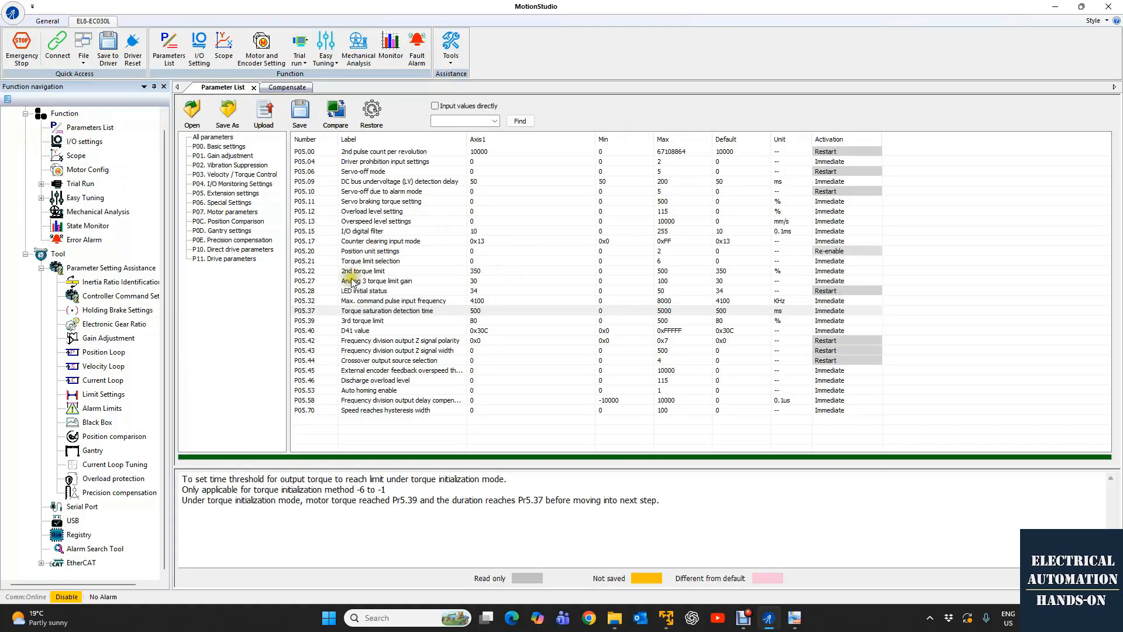
click(199, 195)
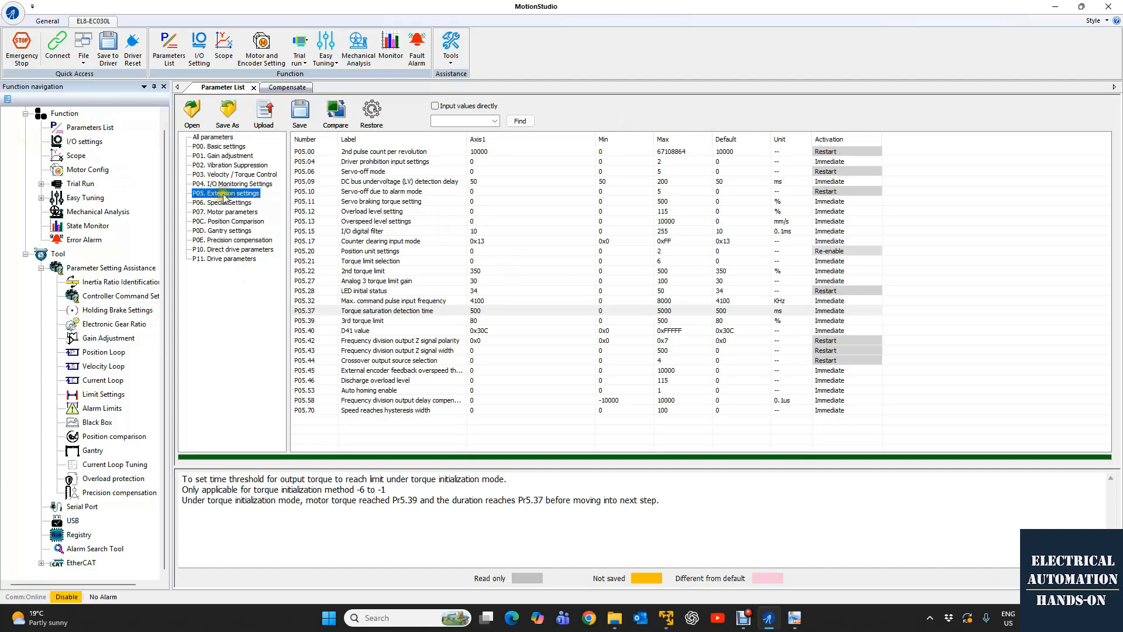
click(315, 321)
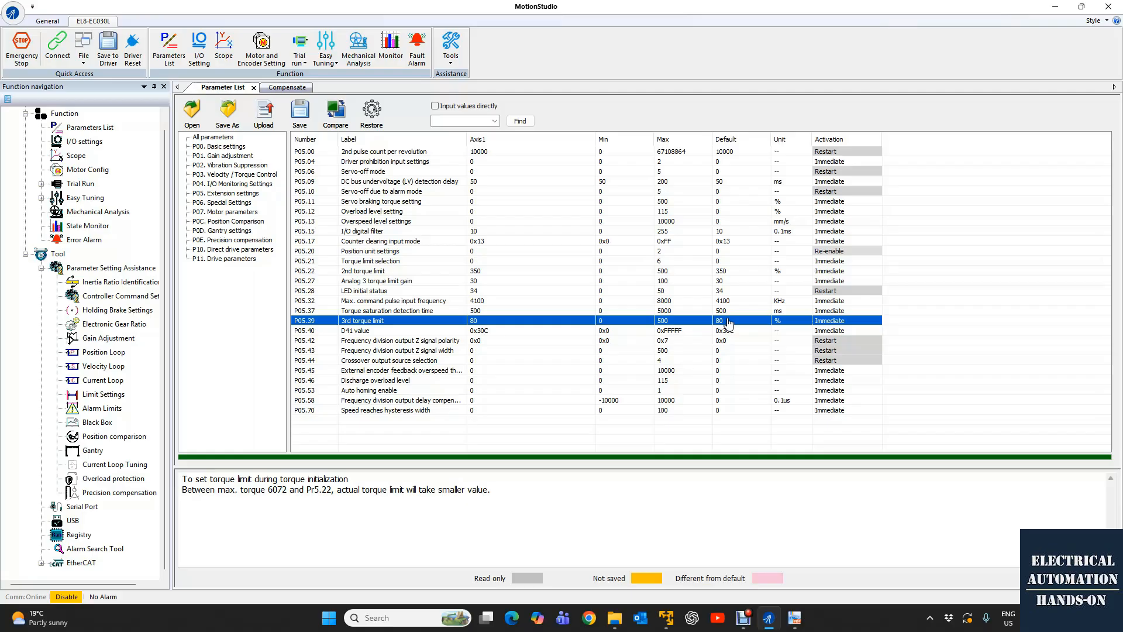
click(722, 323)
click(725, 325)
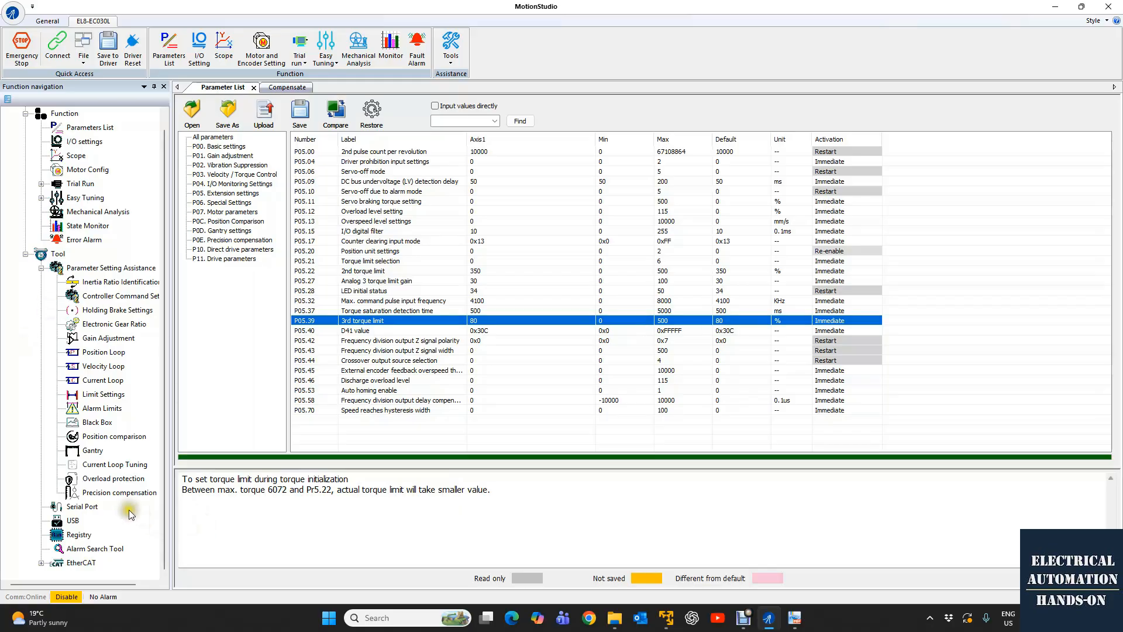
- Recheck the mode -6 detailed homing settings in the precision compensation tool and close them
double_click(109, 493)
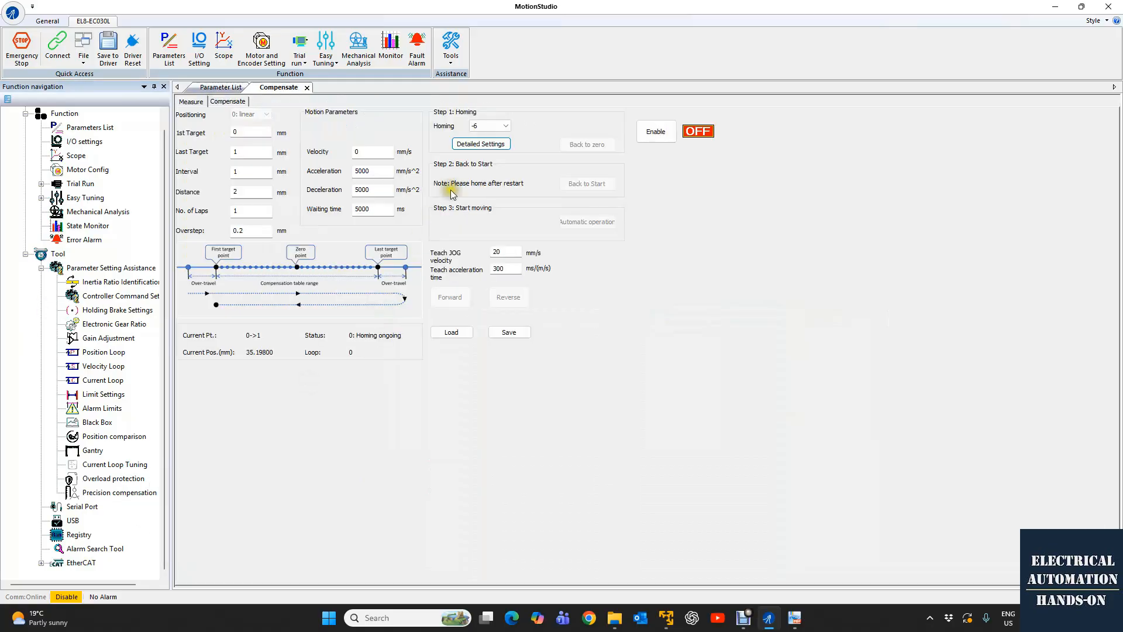
click(503, 144)
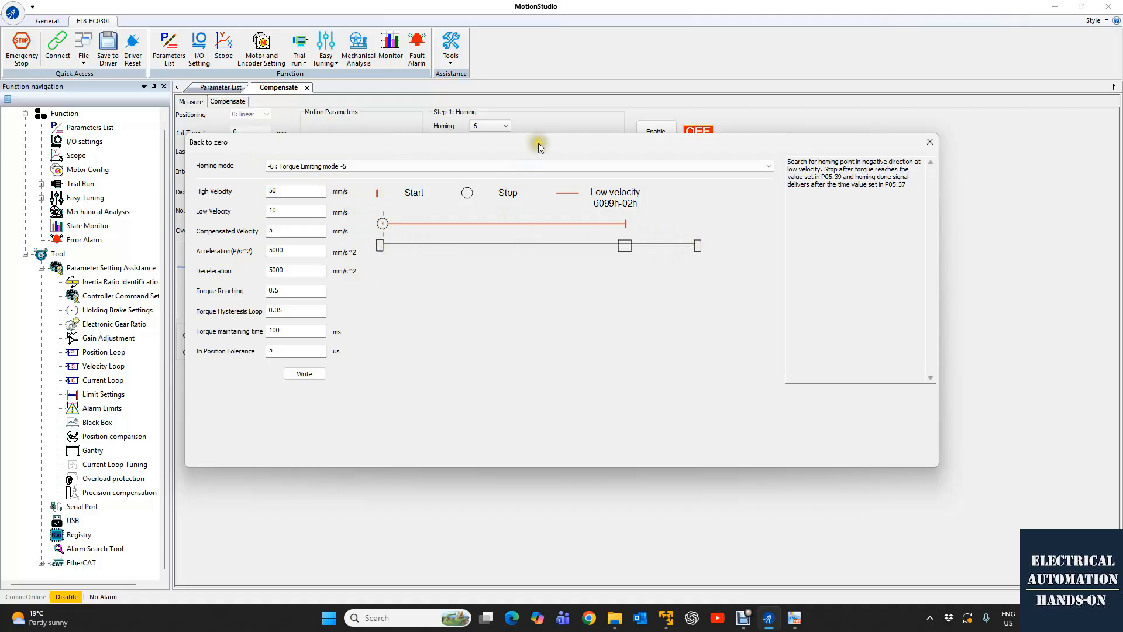
drag(539, 143, 697, 243)
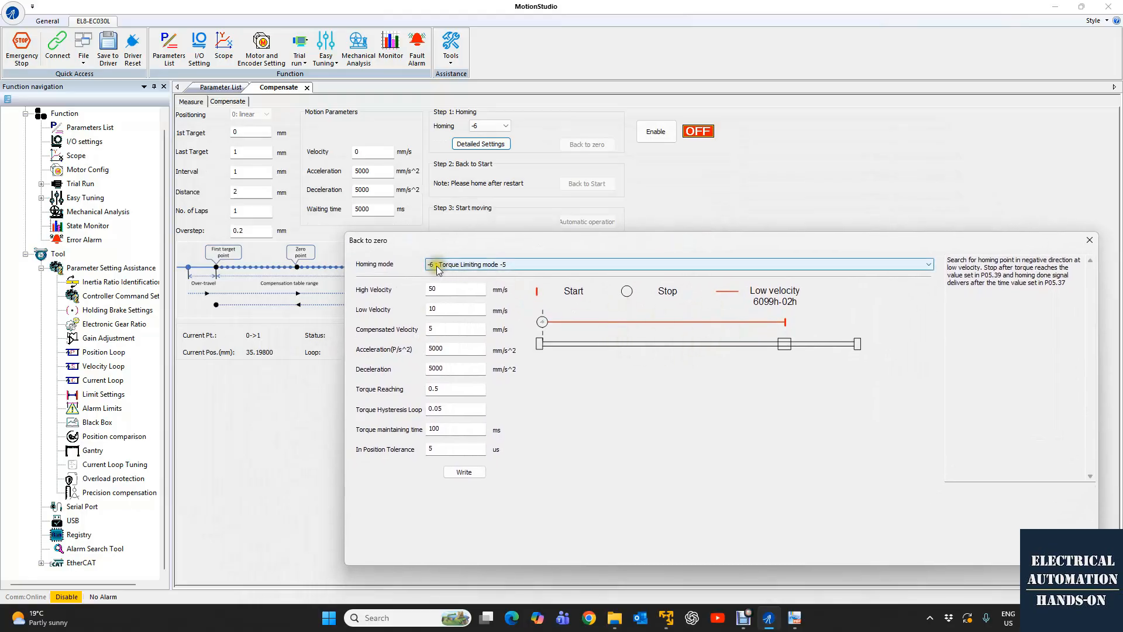
click(1091, 241)
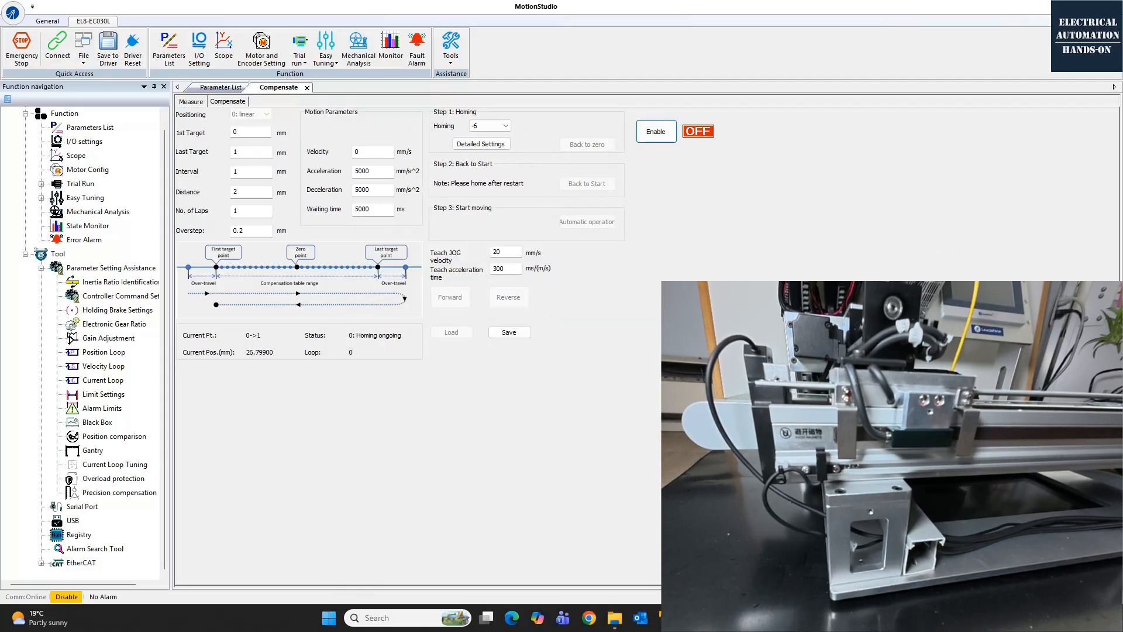
- Enable the servo axis and jog it forward away from the end of travel
click(656, 132)
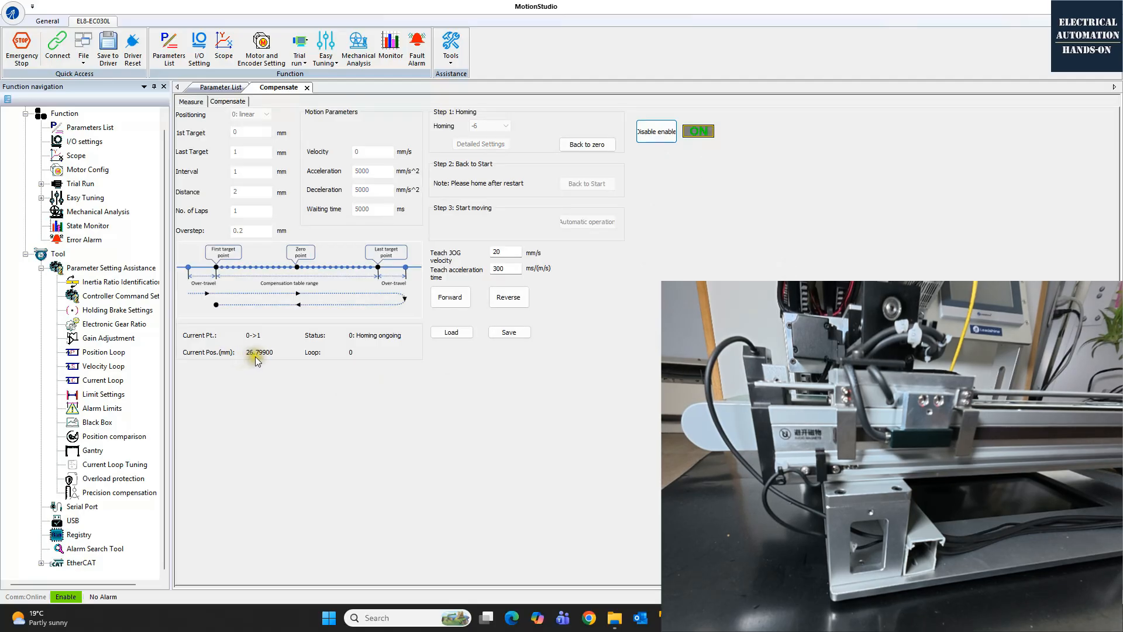
click(446, 300)
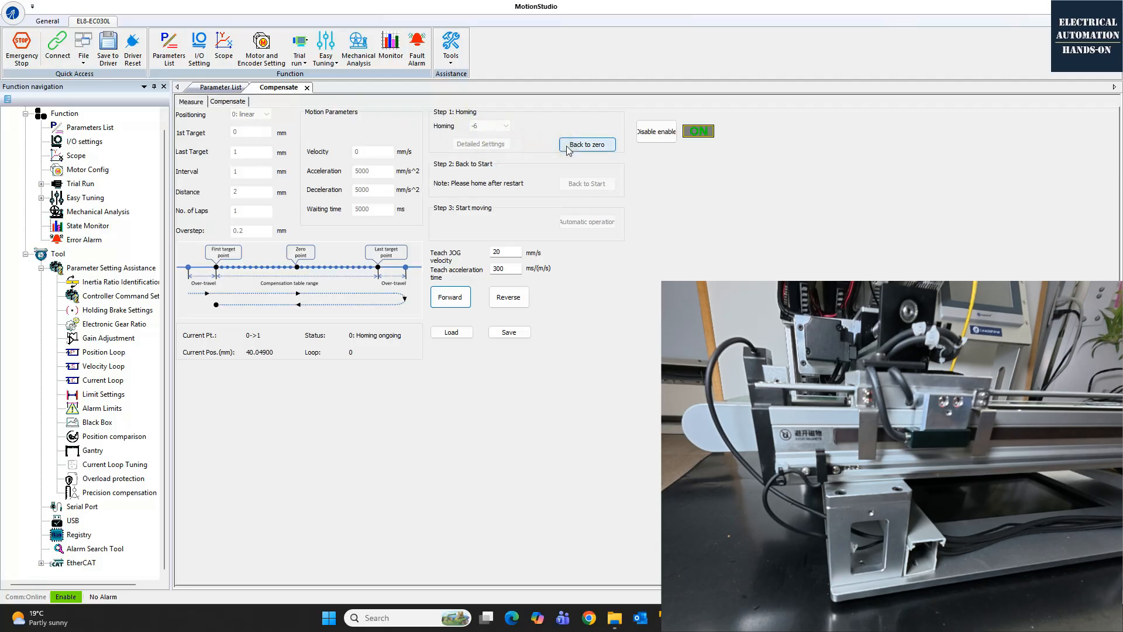
- Run the mode -6 homing to bring the axis back to zero, and disable the servo axis
click(593, 145)
click(594, 146)
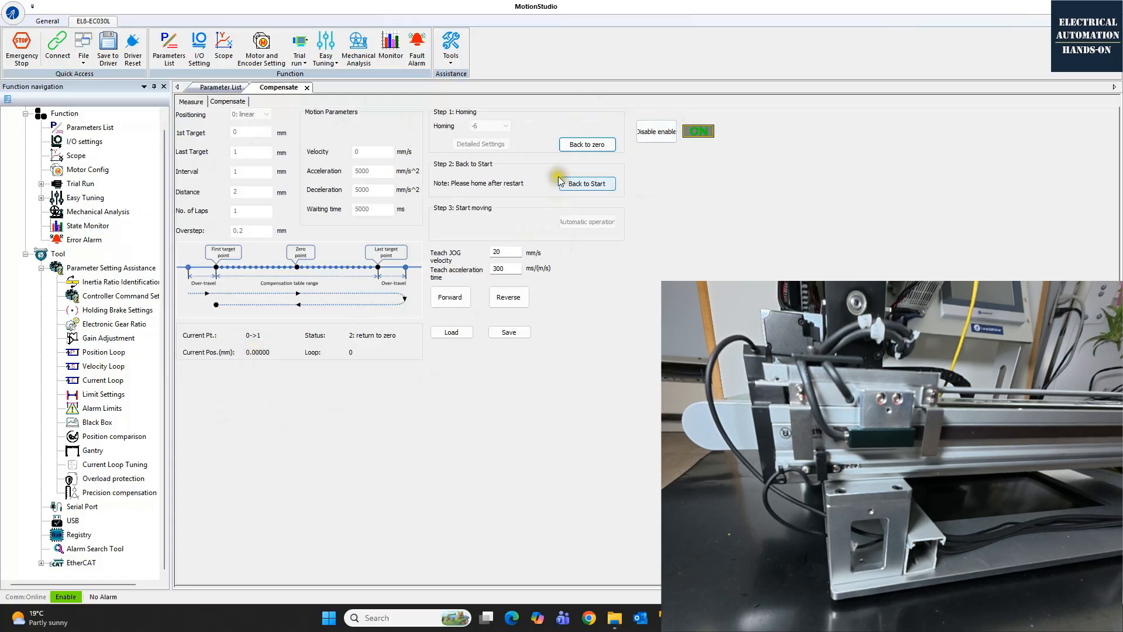
click(592, 145)
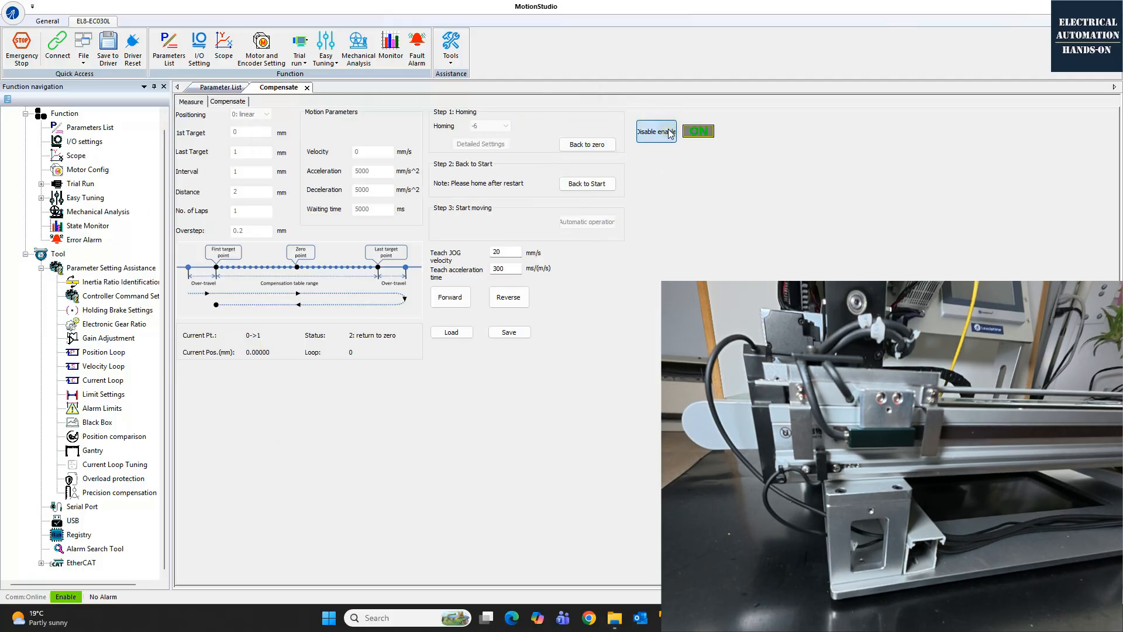
click(657, 132)
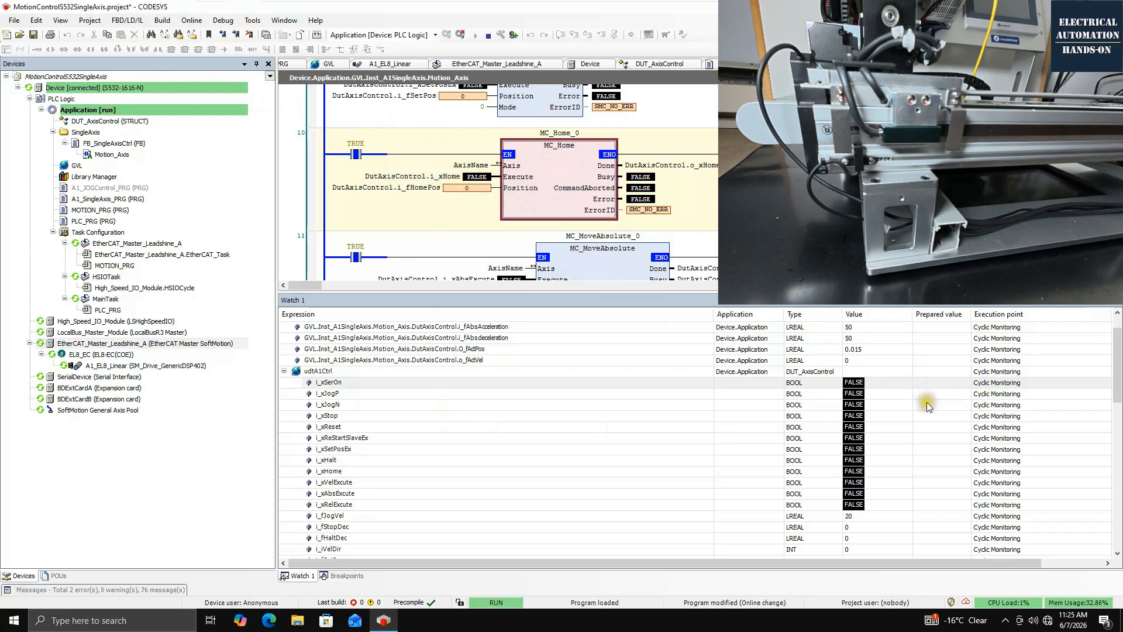
- In CODESYS, write TRUE to i_xSerOn of udtA1Ctrl in the watch list to power on the servo
click(931, 383)
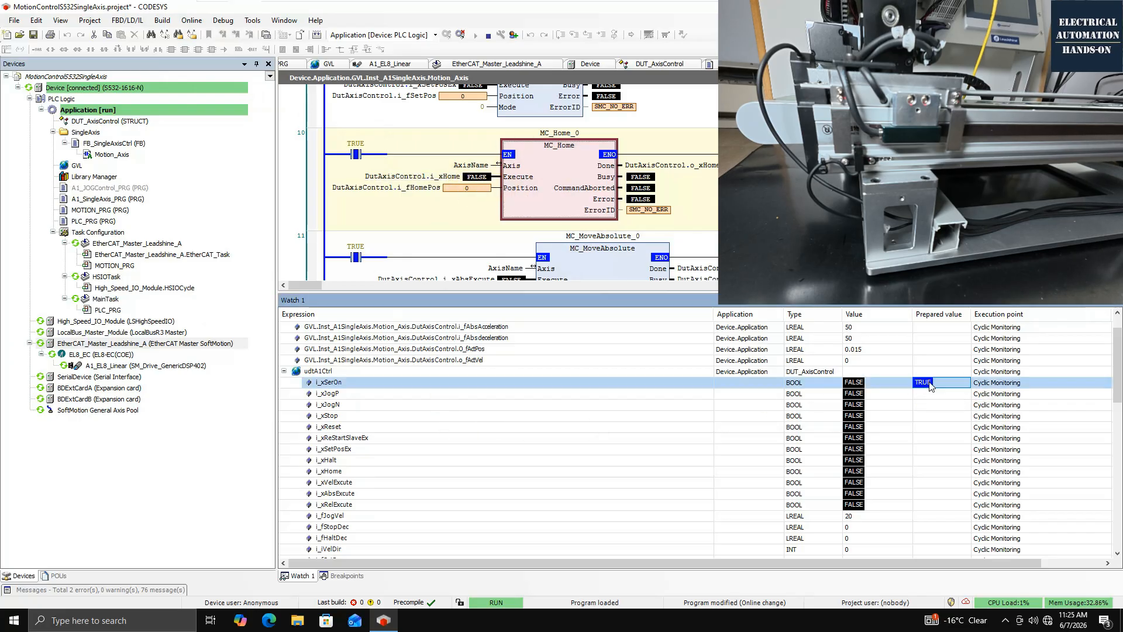
right_click(936, 382)
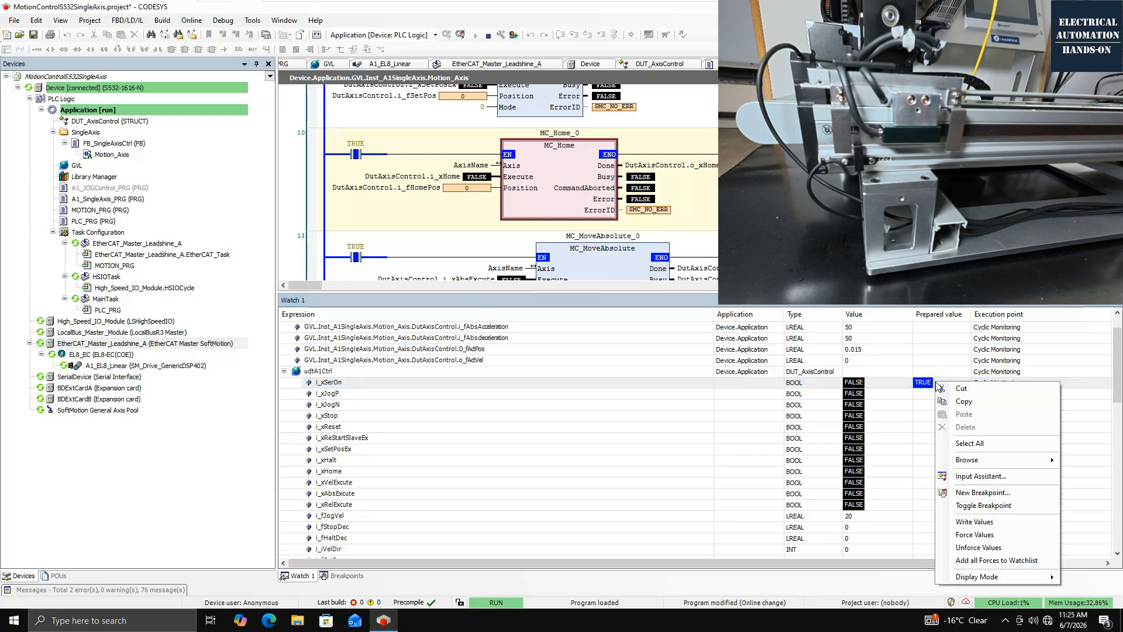
click(963, 523)
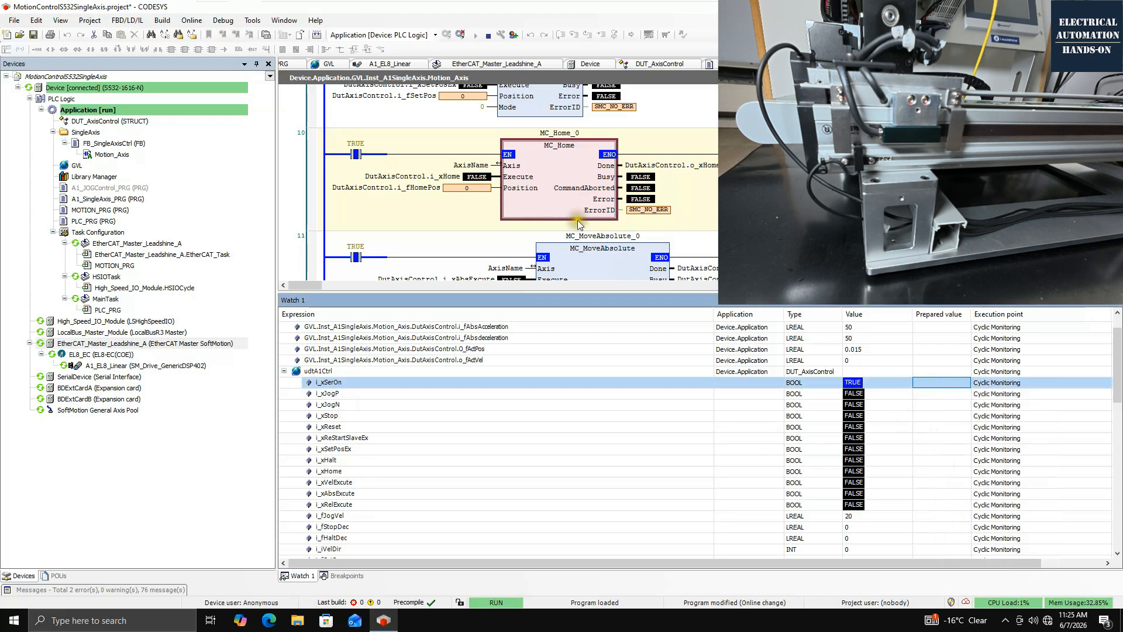
- Write TRUE to i_xJogP in the watch list to start jogging the axis in the positive direction
click(352, 394)
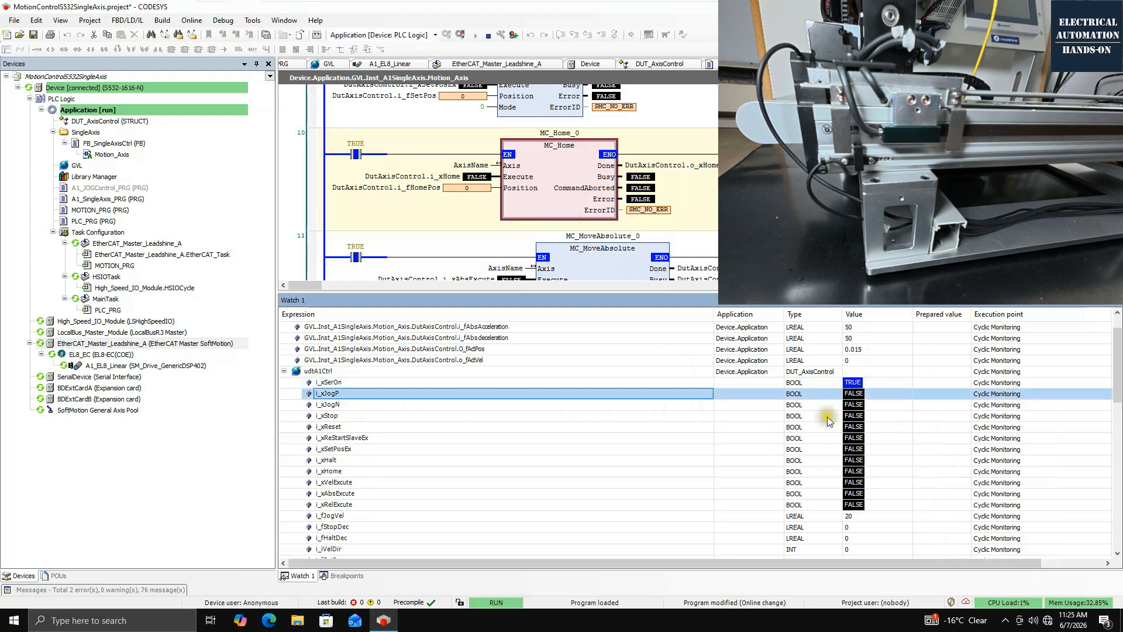
click(923, 394)
right_click(923, 396)
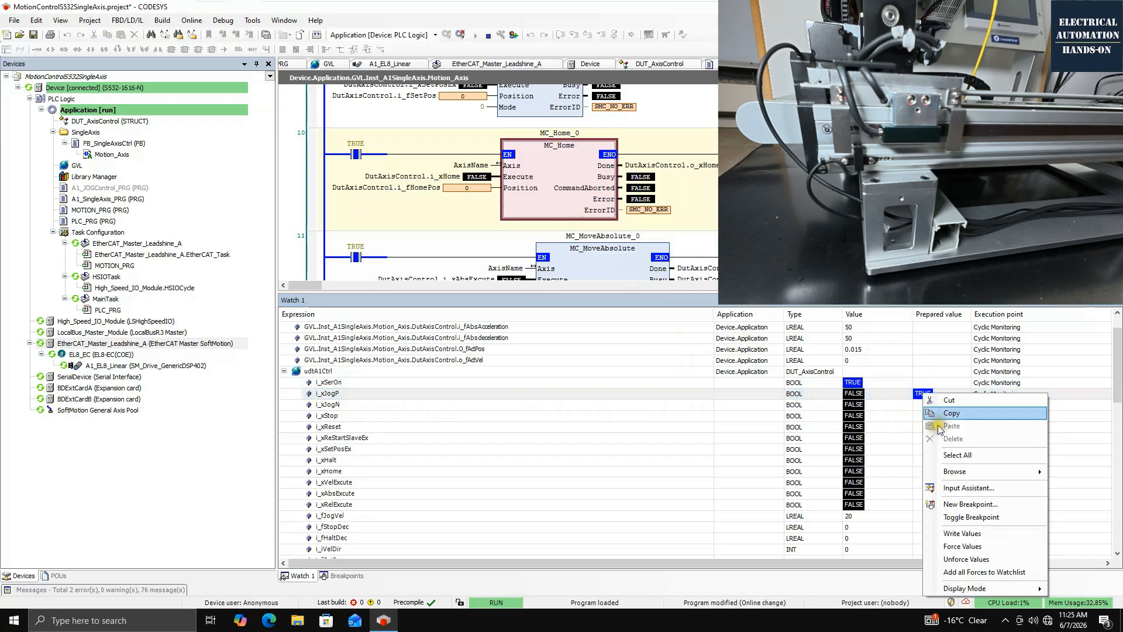
click(948, 528)
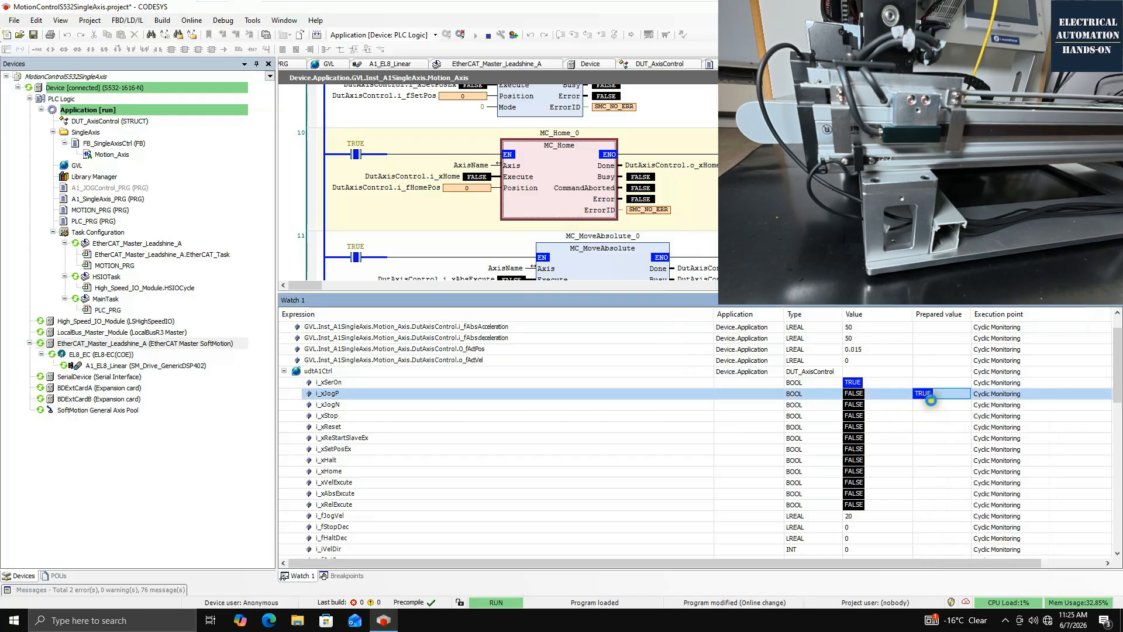
- Write FALSE to i_xJogP in the watch list to stop the positive jog
click(930, 394)
right_click(919, 395)
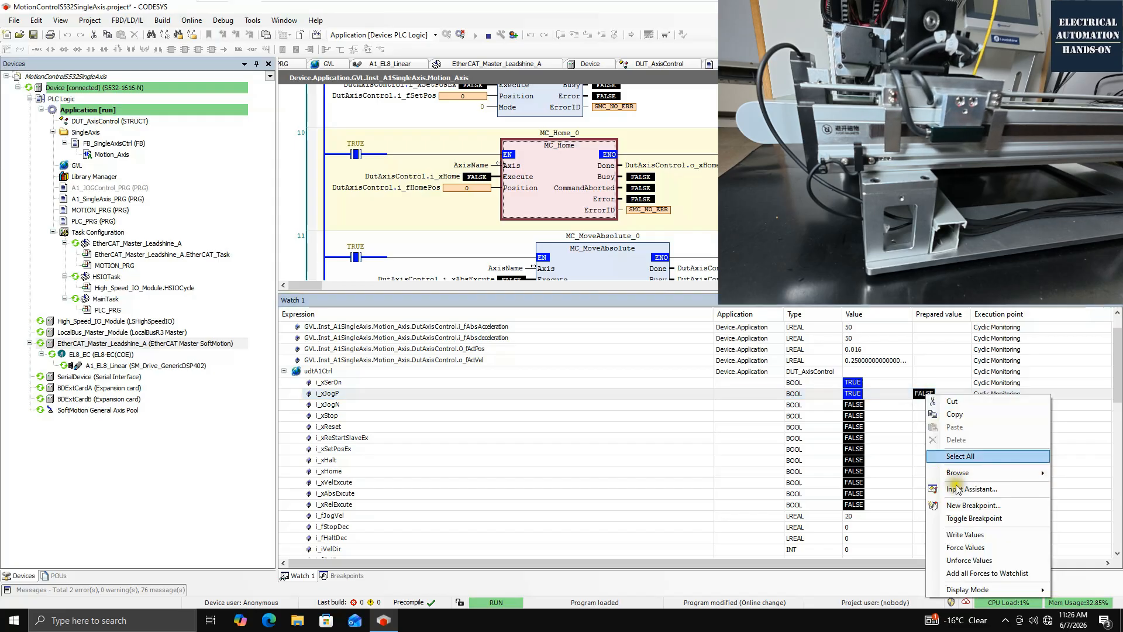
click(948, 529)
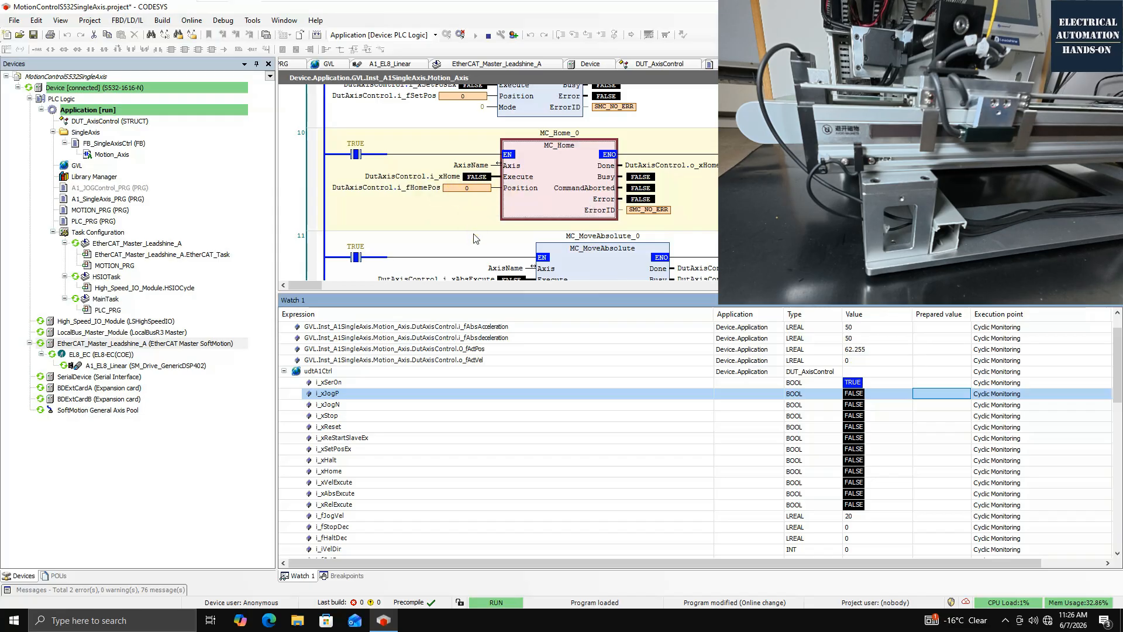
- Write the value 10 to i_fHomePos in the watch list to set the MC_Home position
click(412, 189)
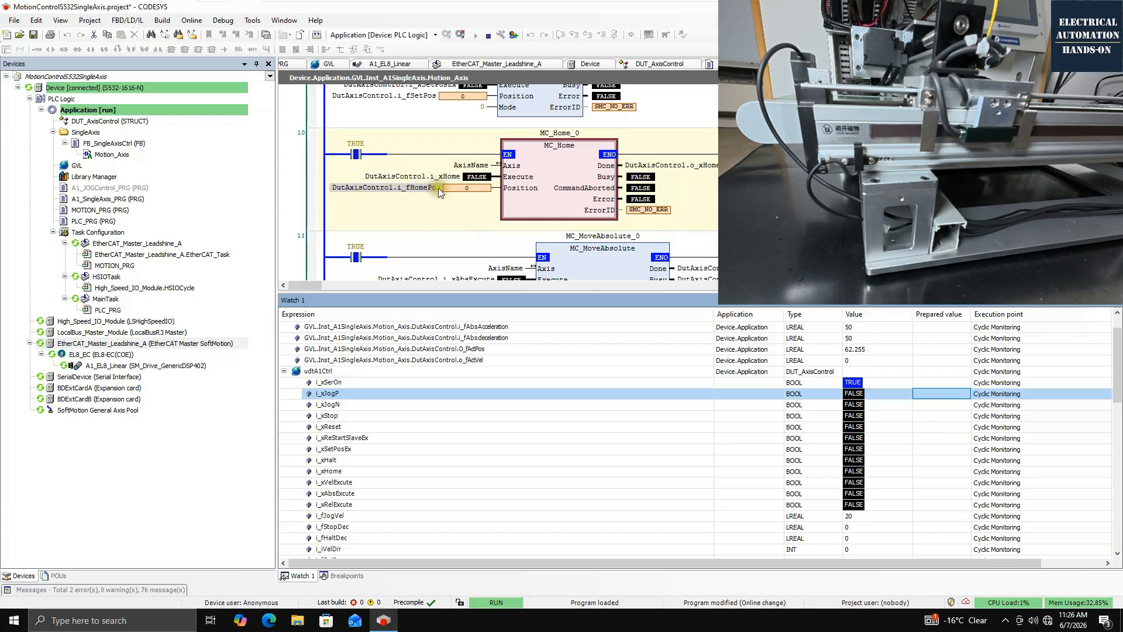
scroll(396, 517, down, 2)
click(346, 507)
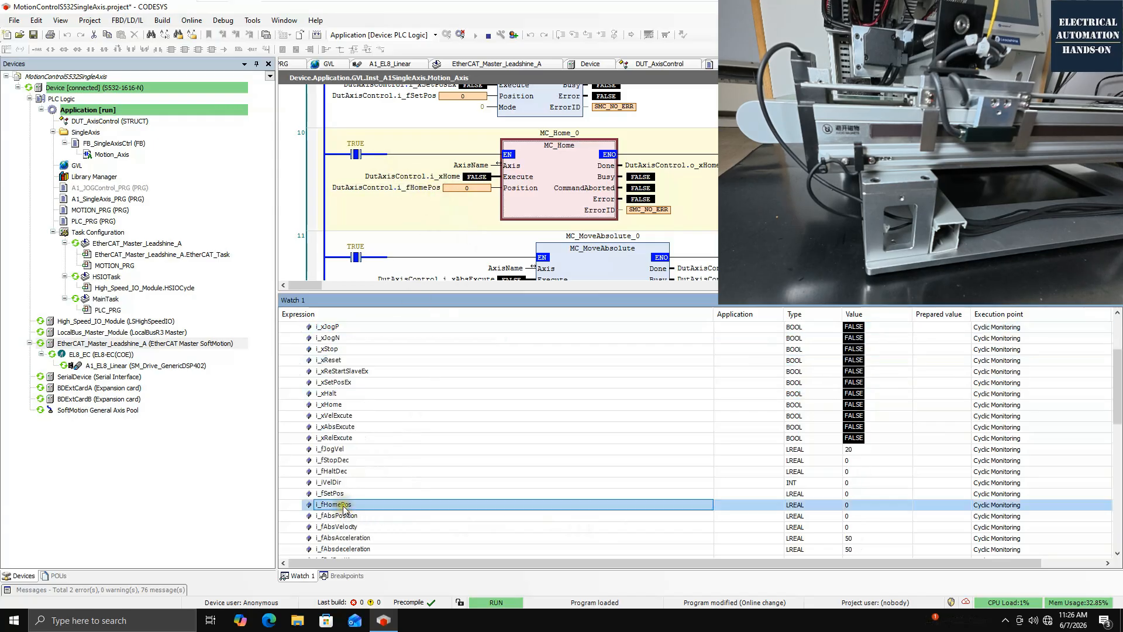
click(924, 508)
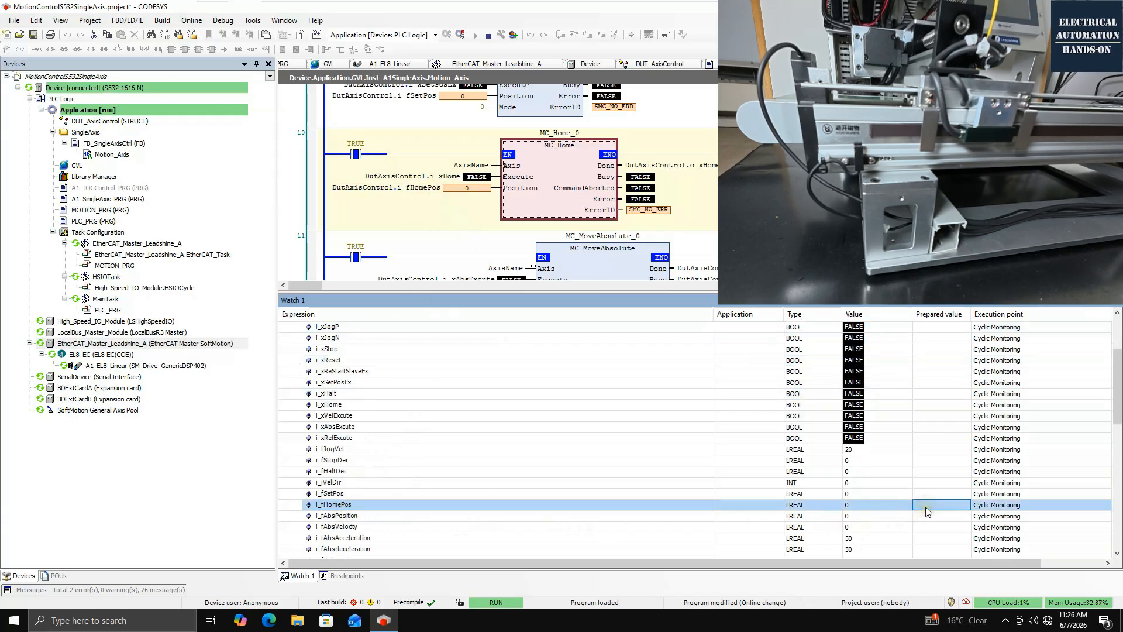
text(10.0)
key(Return)
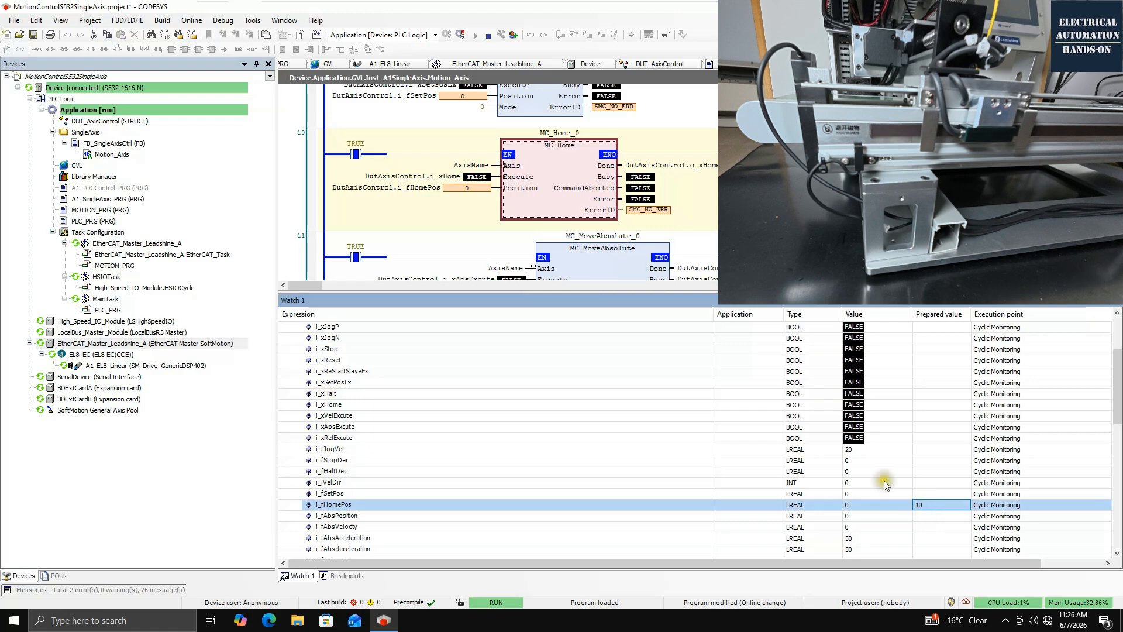
right_click(941, 506)
click(980, 544)
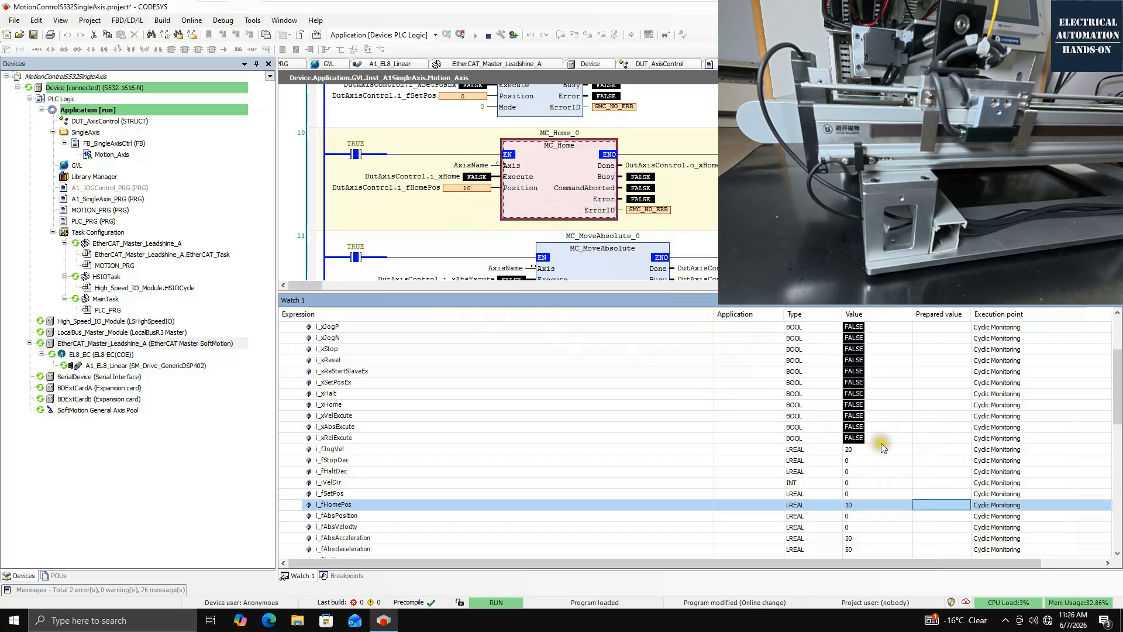
- Write TRUE to i_xHome in the watch list to execute MC_Home, and check the axis's actual velocity and position
scroll(913, 448, up, 3)
scroll(872, 409, down, 1)
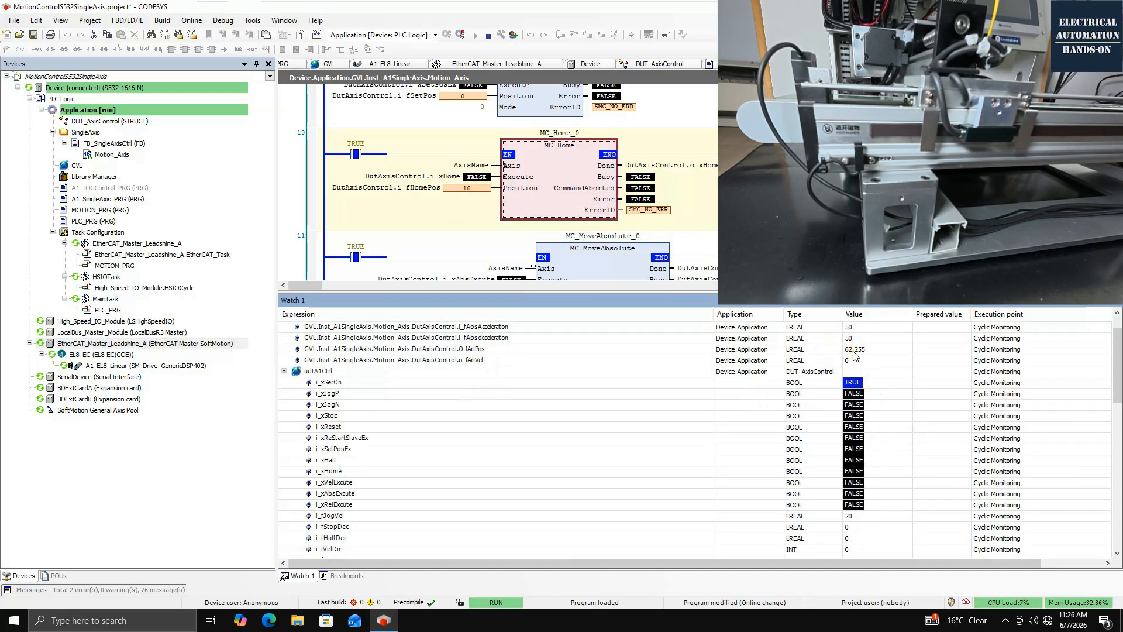
click(331, 471)
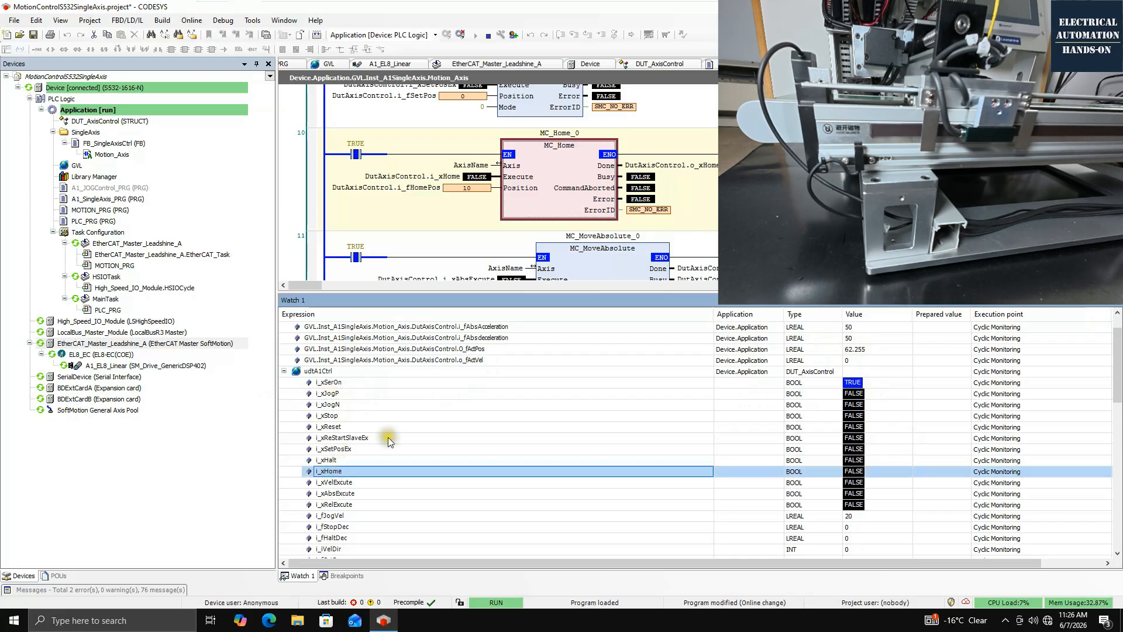
click(934, 471)
right_click(936, 471)
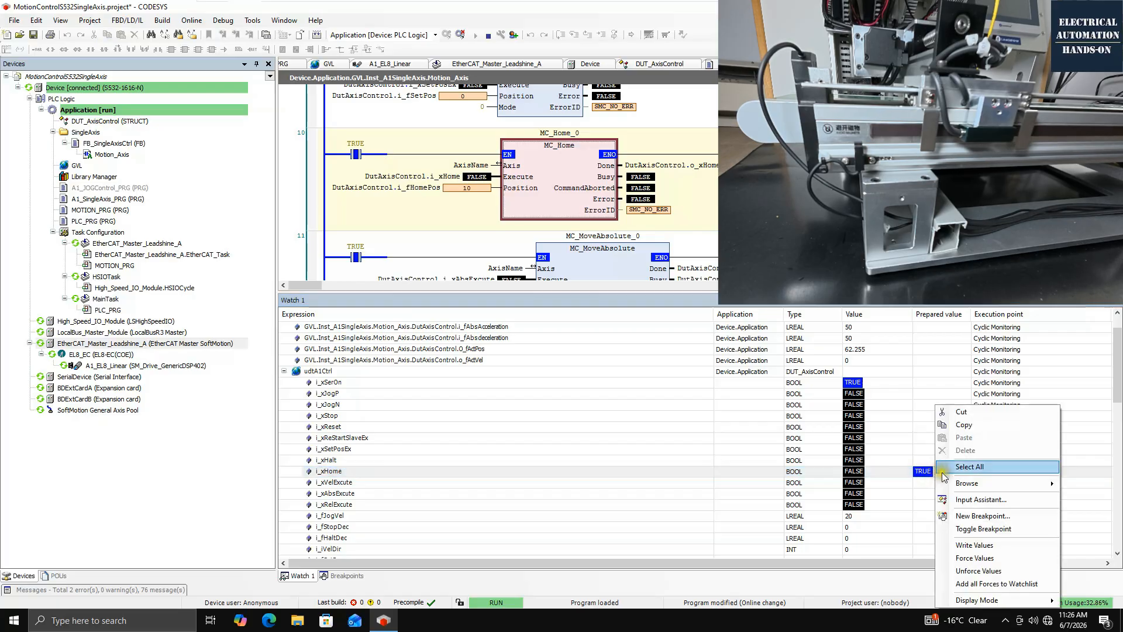
click(972, 546)
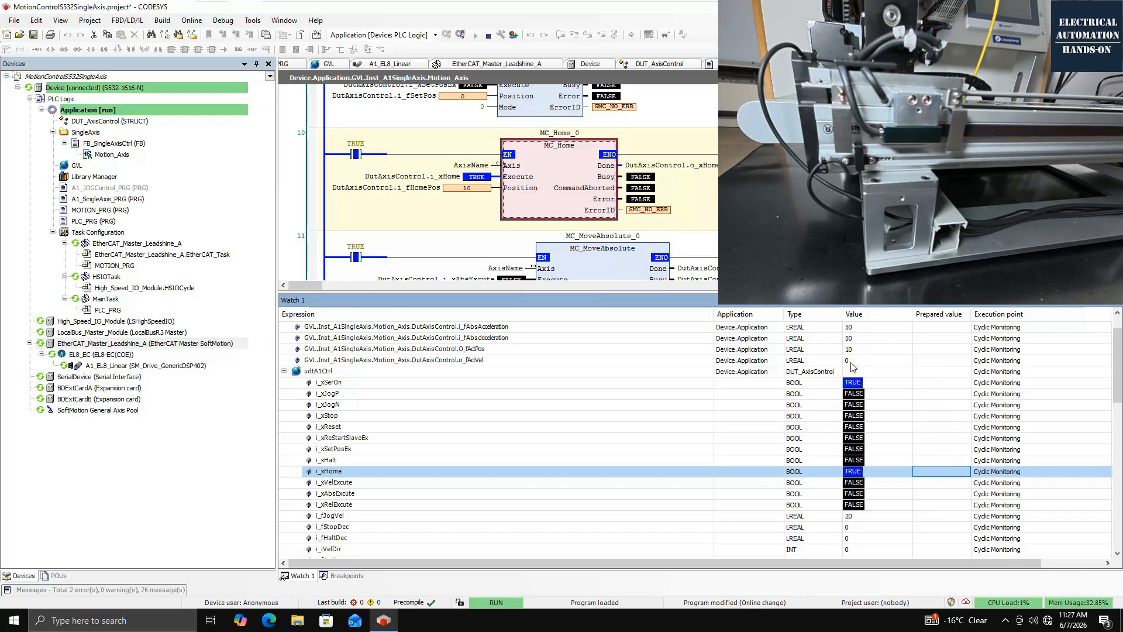
click(852, 364)
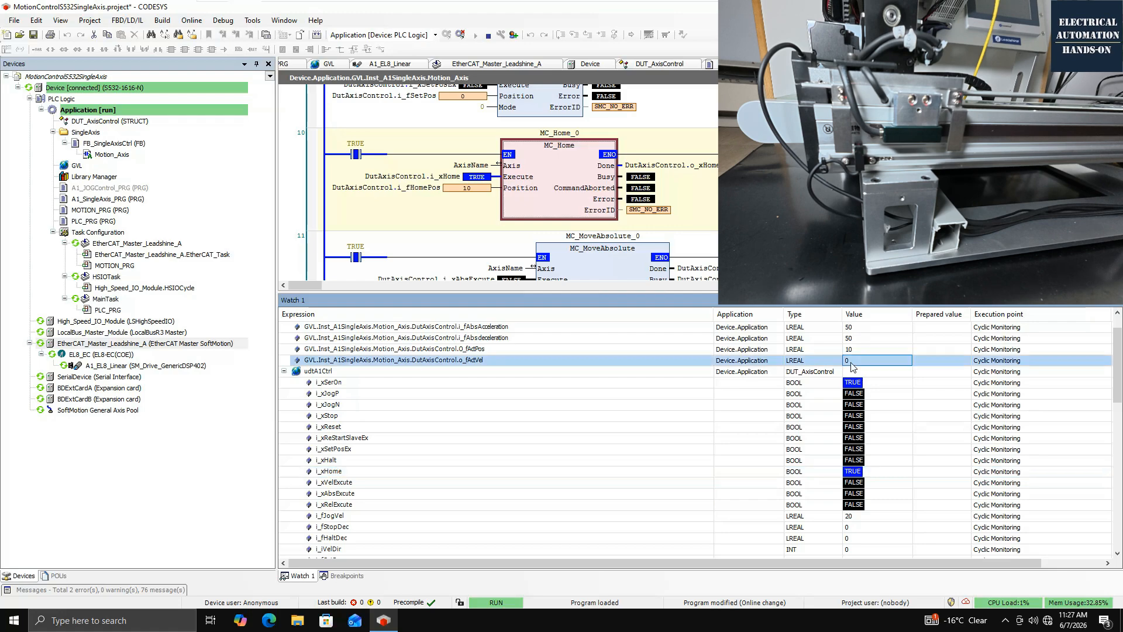
click(494, 350)
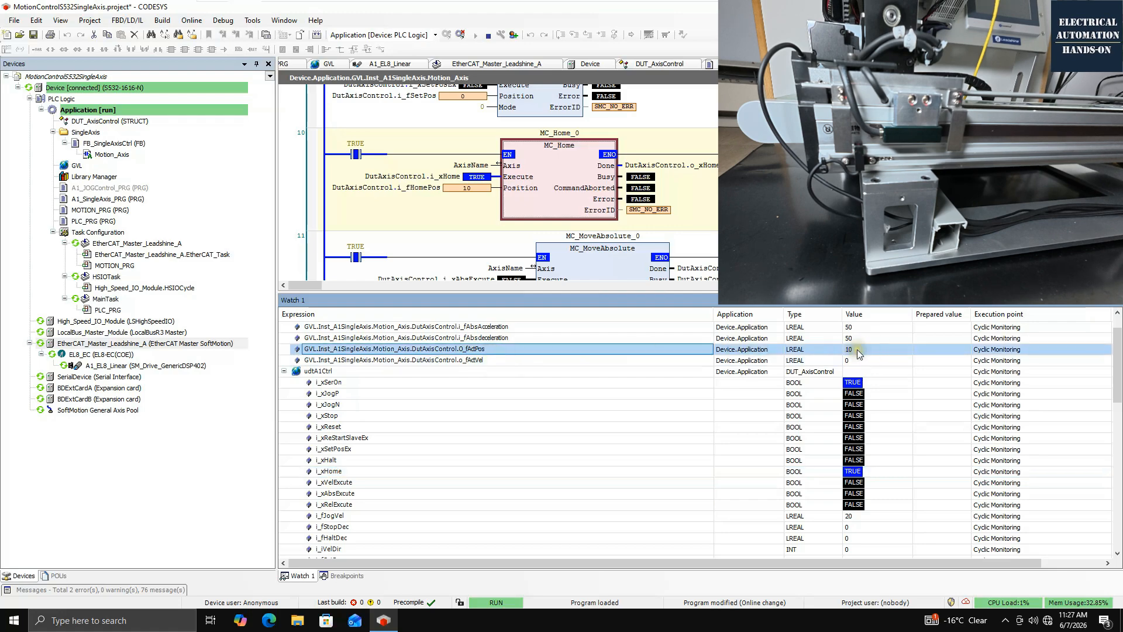